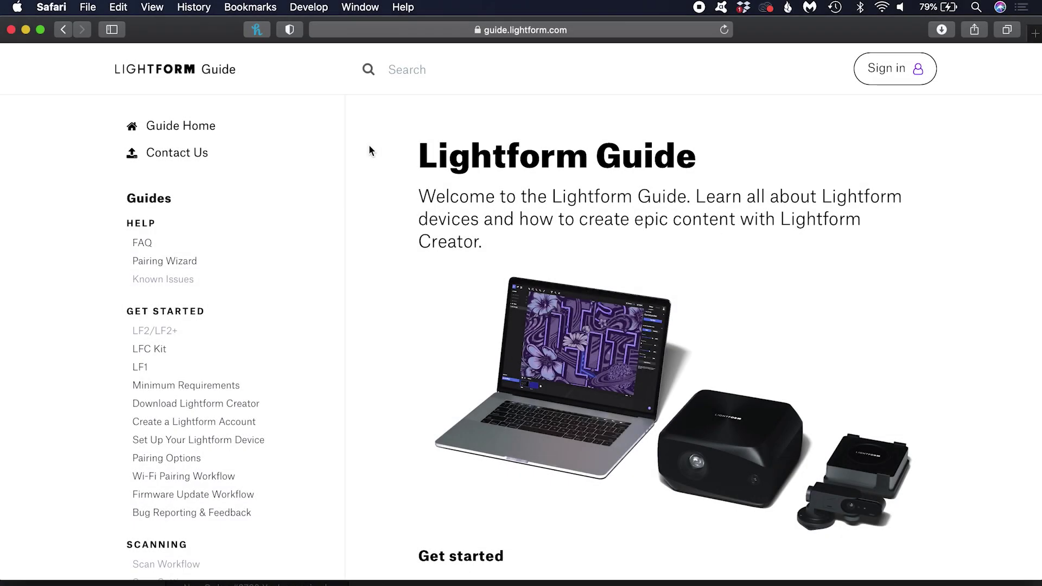
- Scroll down to the device cards and open the LF2/LF2+ getting-started guide
scroll(438, 330, down, 5)
scroll(441, 334, down, 2)
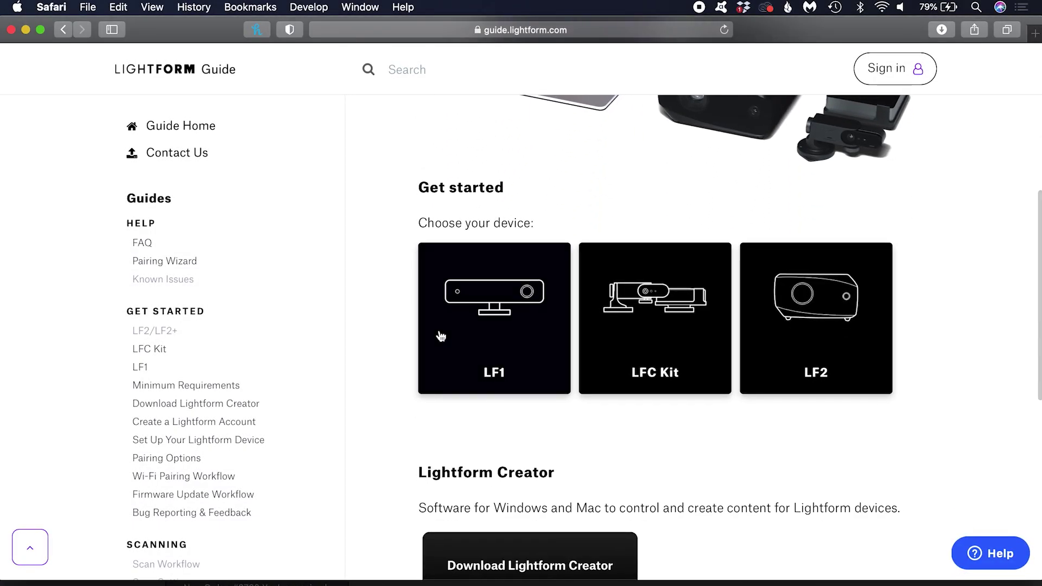
click(822, 313)
- Download Lightform Creator for Mac 10.13+ and drag it into the Applications folder
scroll(999, 419, down, 3)
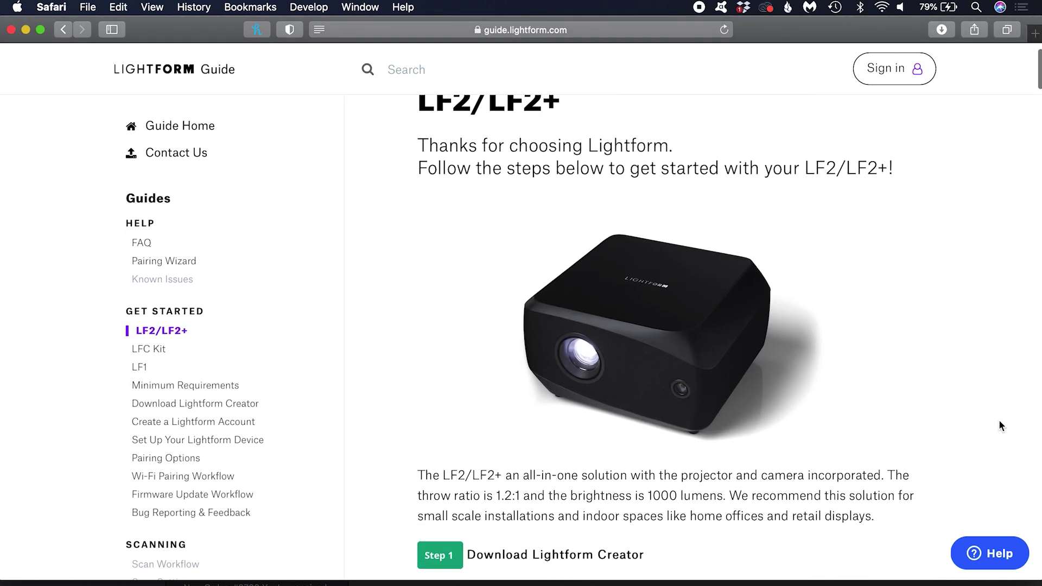
scroll(999, 421, down, 5)
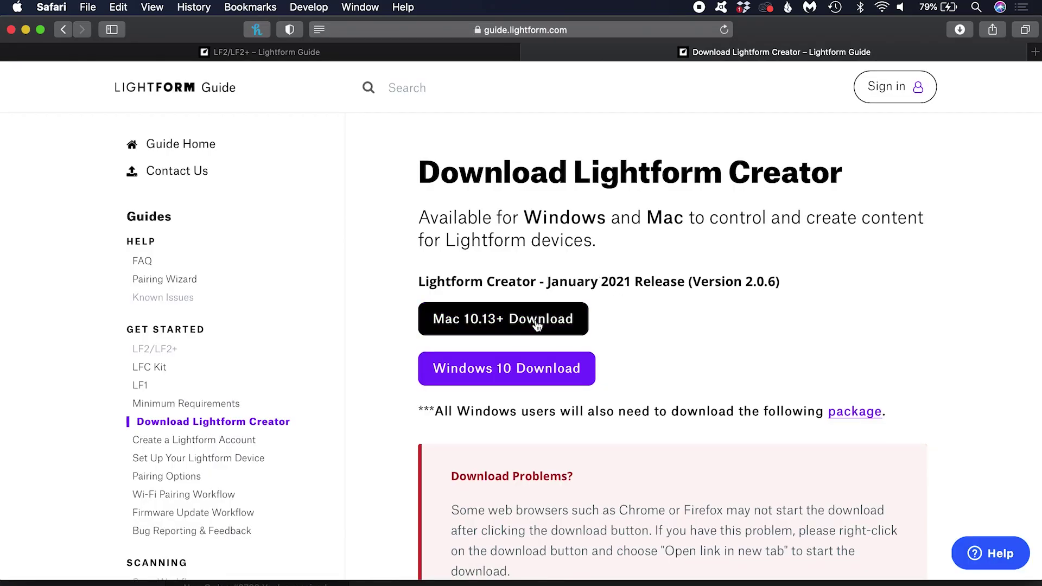
click(536, 321)
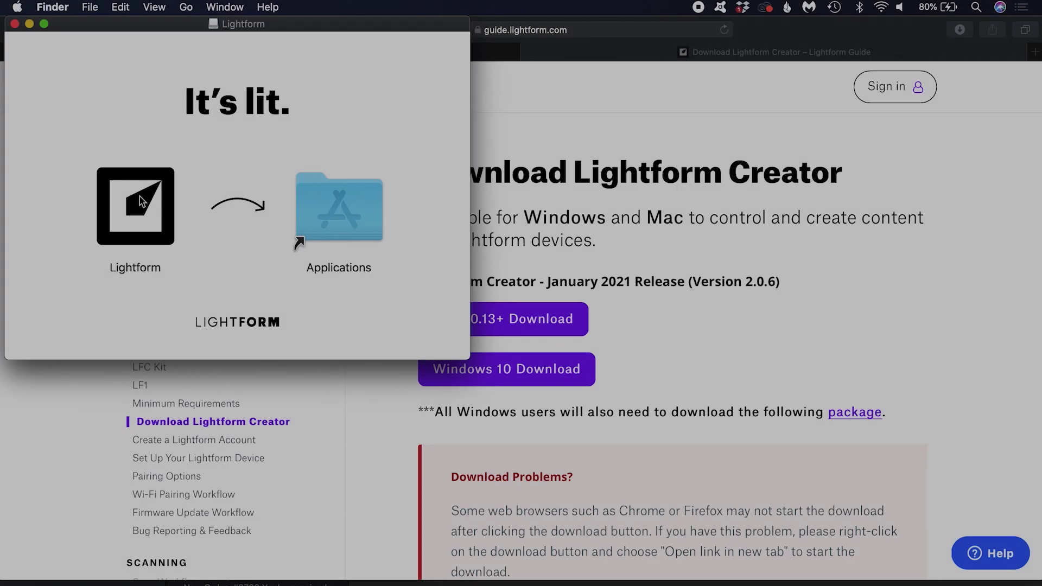
drag(140, 200, 348, 201)
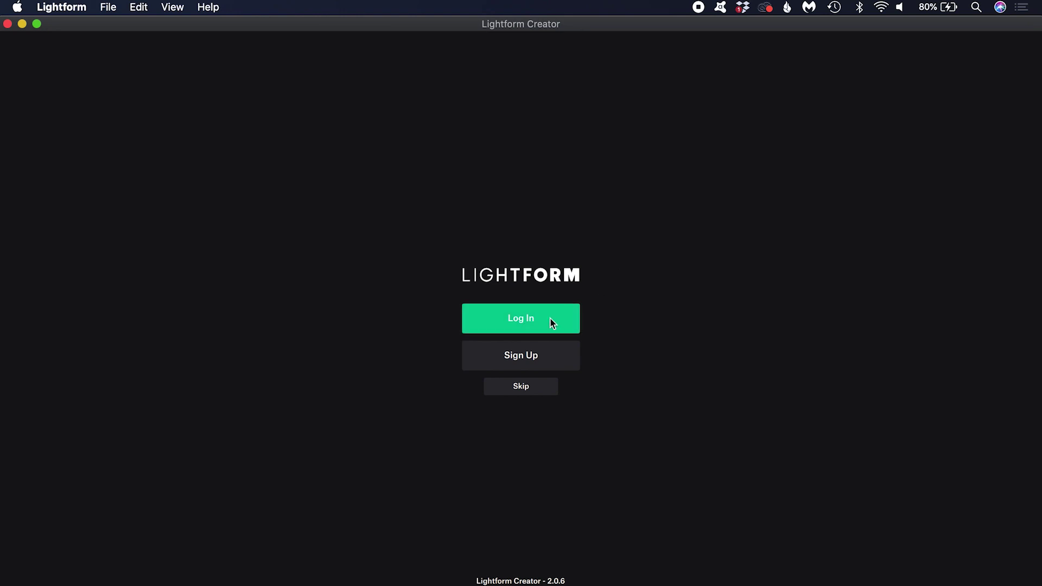
- Choose Sign Up on the Lightform Creator welcome screen
click(530, 362)
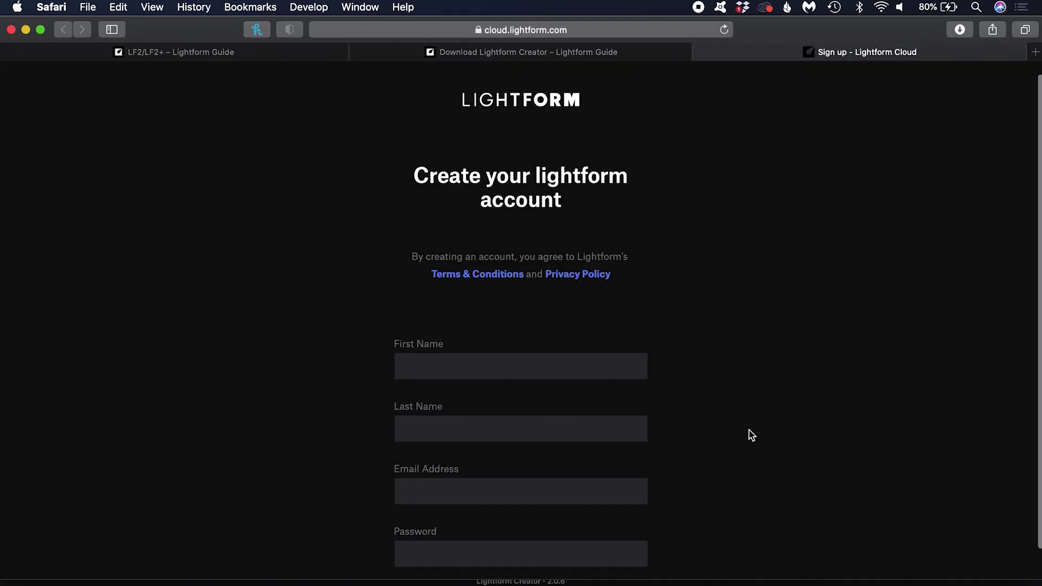
- Fill in the sign-up form with the new account's name and details
scroll(749, 430, down, 2)
click(514, 336)
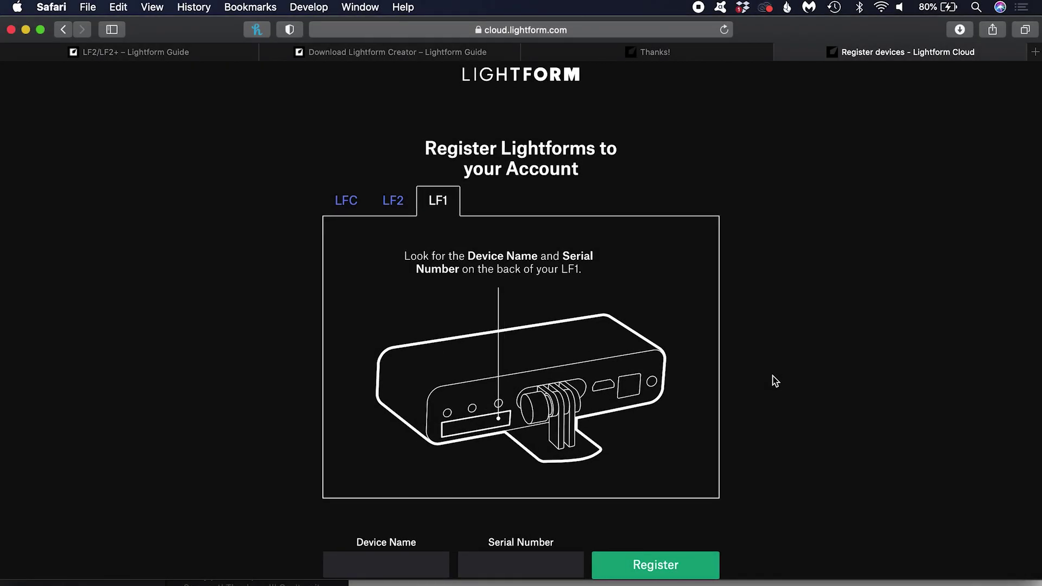
scroll(775, 382, down, 2)
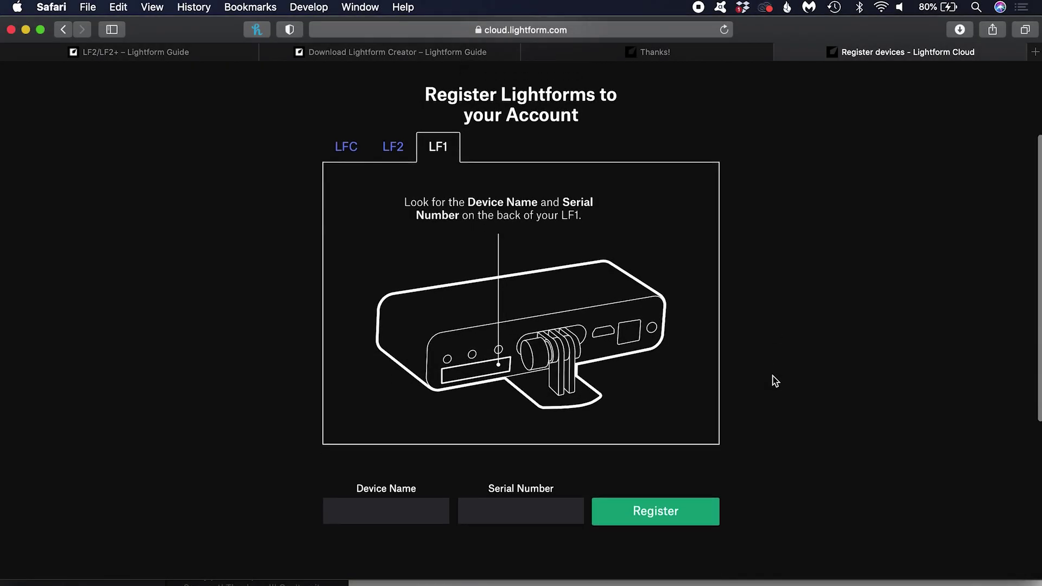
scroll(775, 382, down, 1)
- Register the LF2 named Flying Grapefruit, then log in to Creator with the new account
click(395, 125)
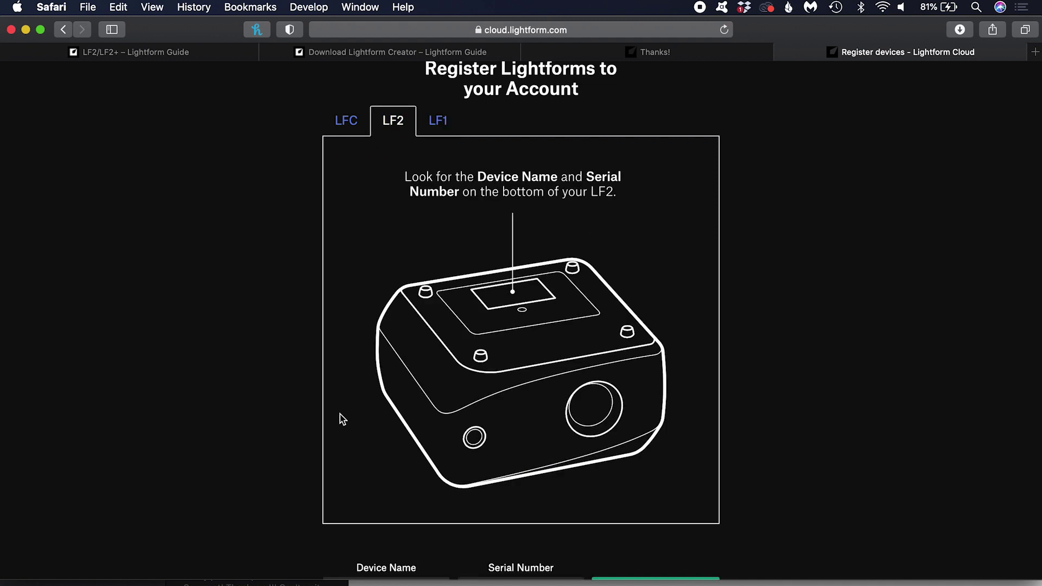
scroll(340, 415, down, 6)
click(361, 422)
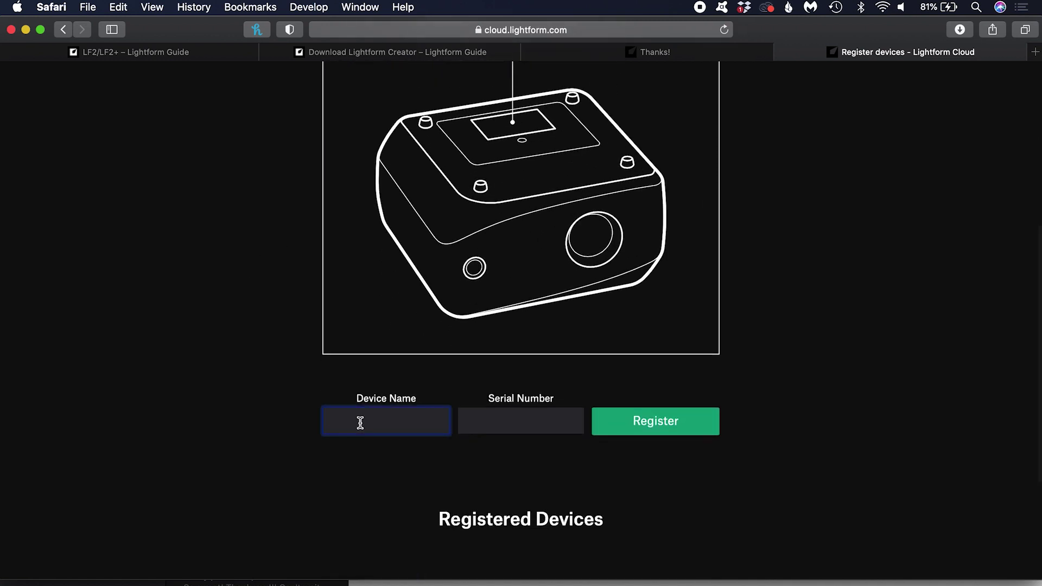
text(Flying Grapefruit)
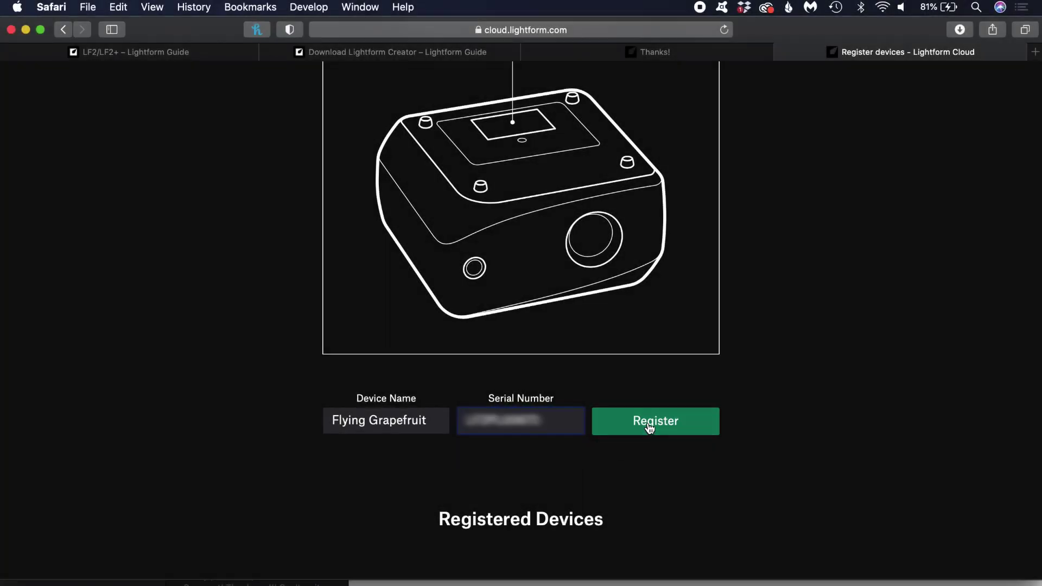
click(649, 428)
scroll(533, 465, down, 5)
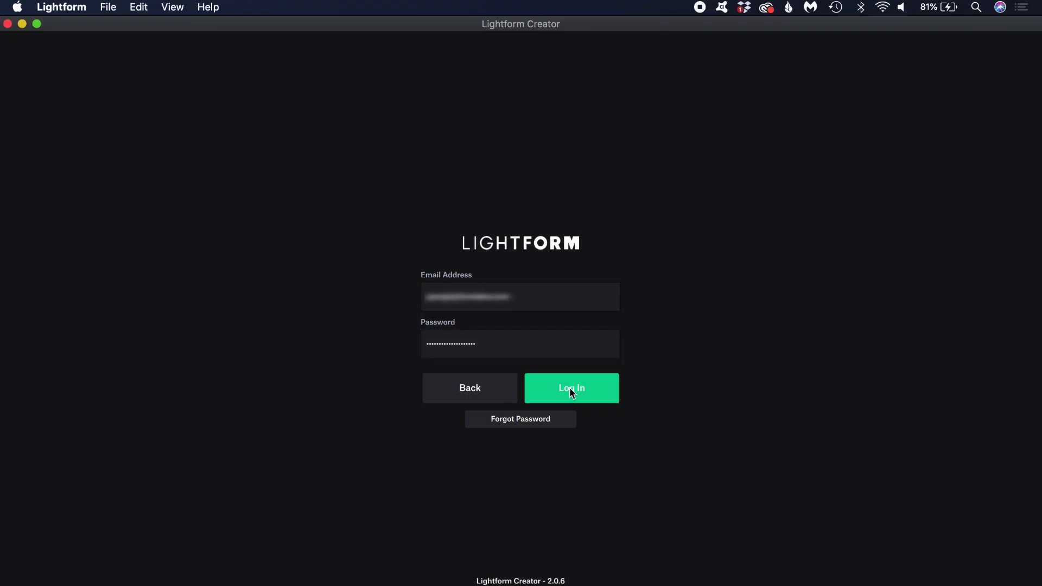
click(573, 393)
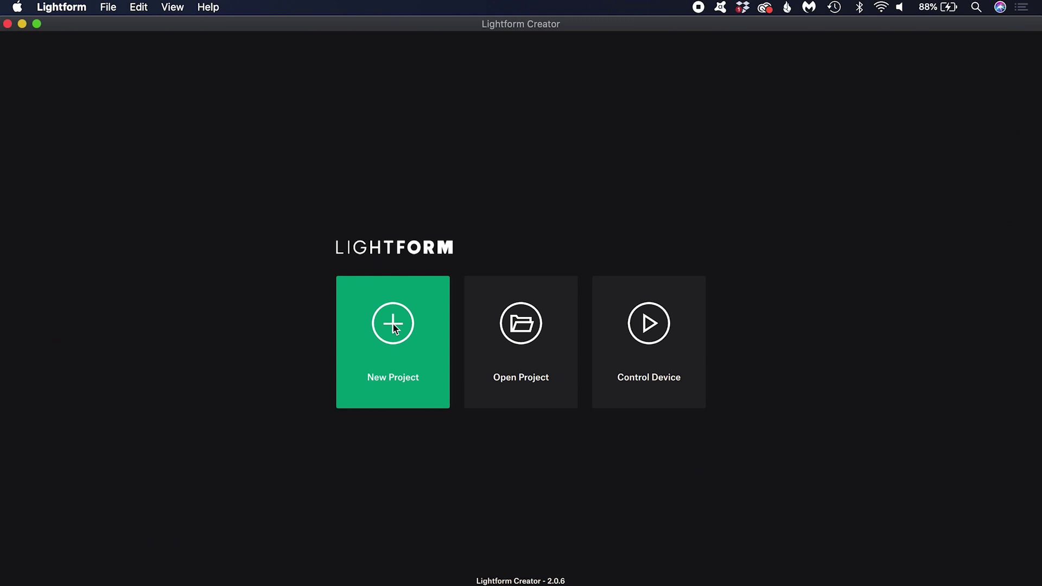
- Create a project named Lightform_01 with 'Perform New Scan' kept checked
click(393, 324)
text(Lightf)
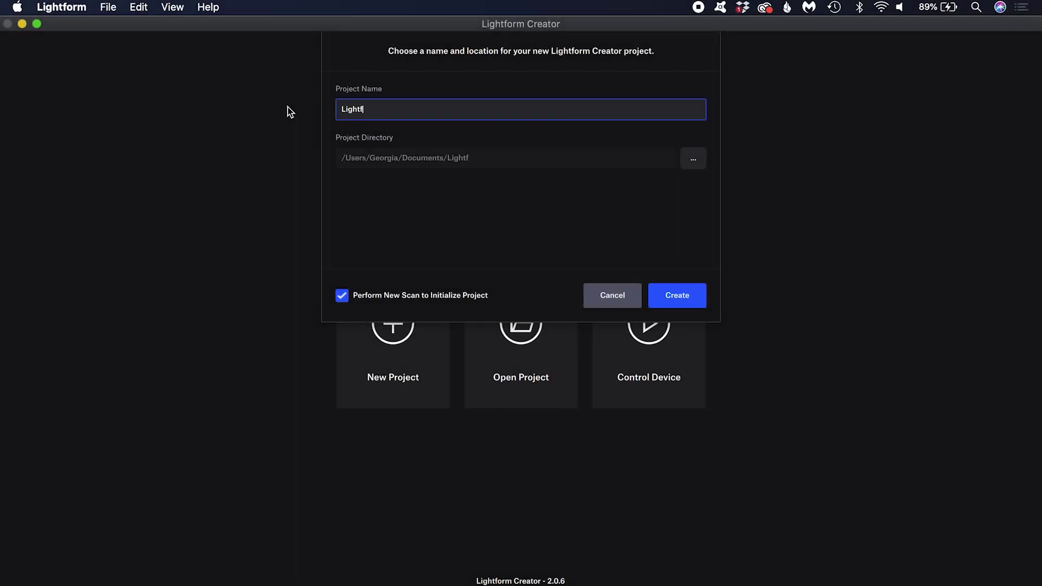
text(orm_01)
click(679, 300)
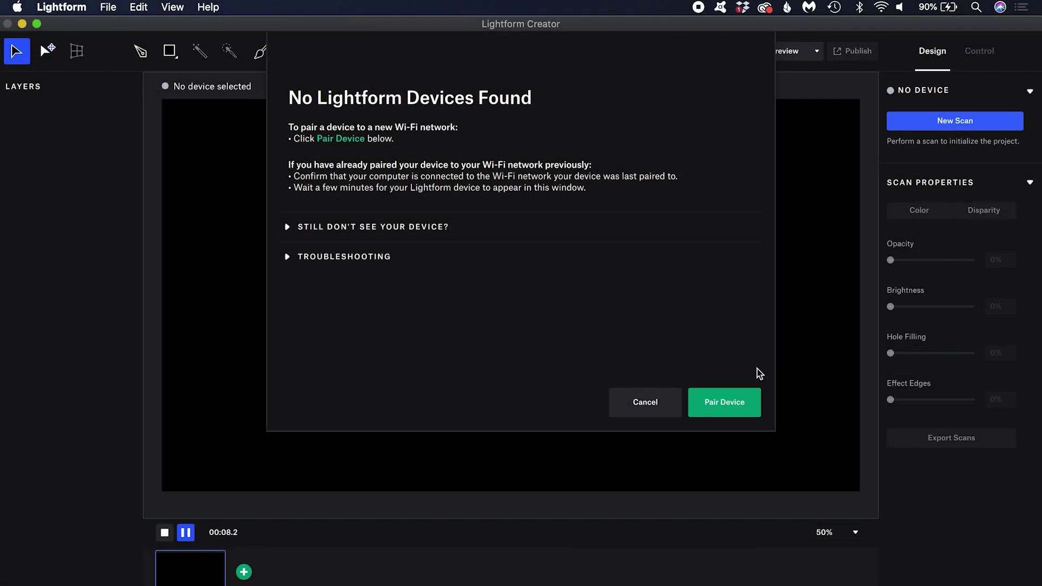
- Pair a new, never-paired LF2 once powered on, and bring up the Mac's Wi-Fi list
click(720, 405)
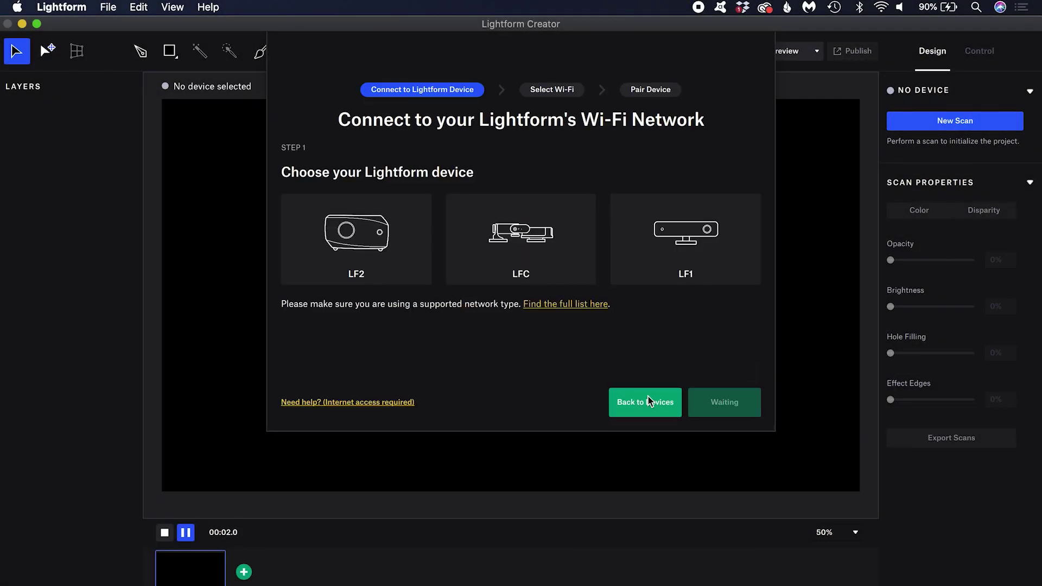
click(373, 246)
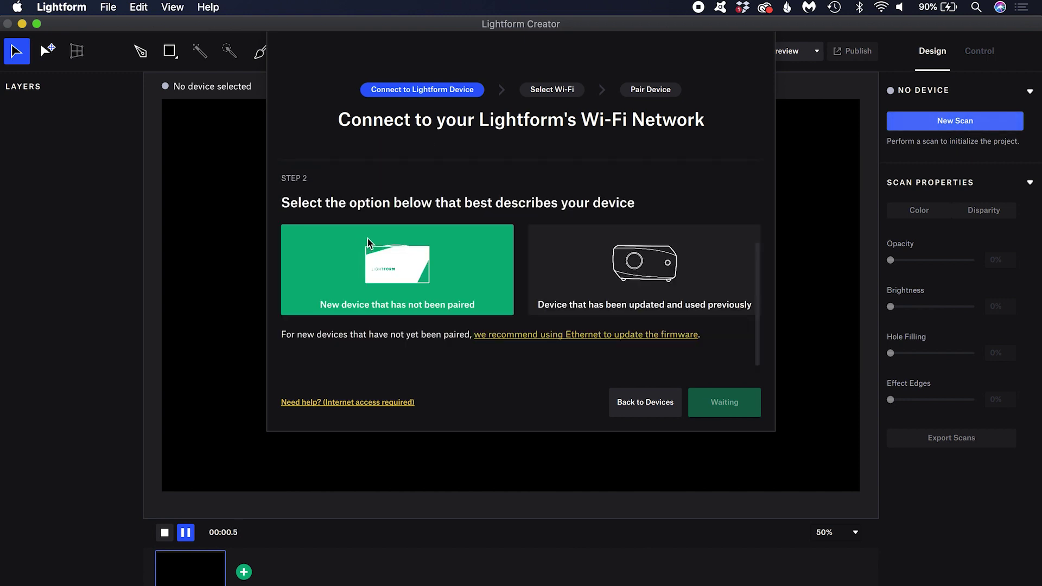
click(410, 277)
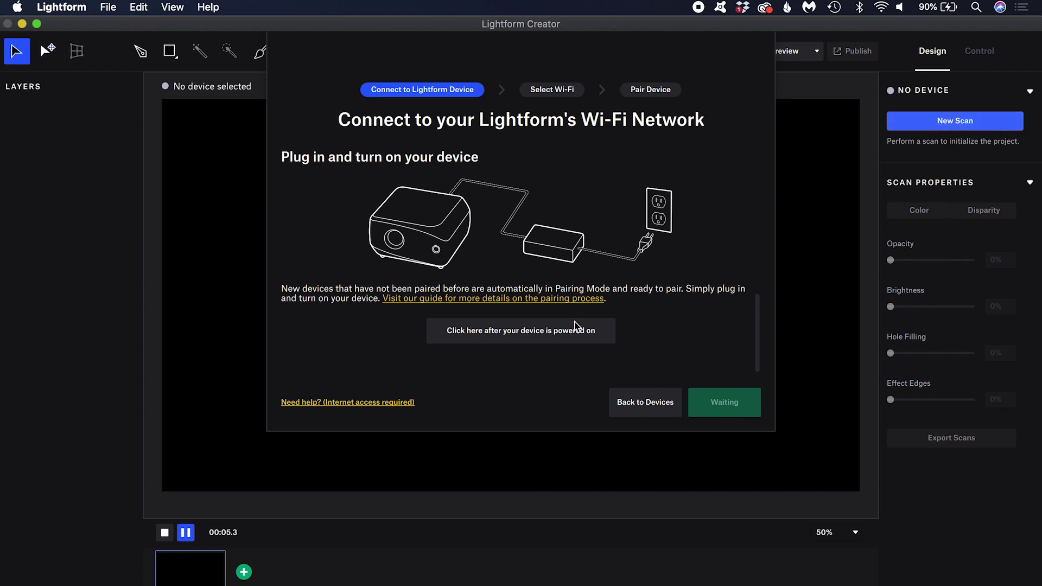
click(545, 328)
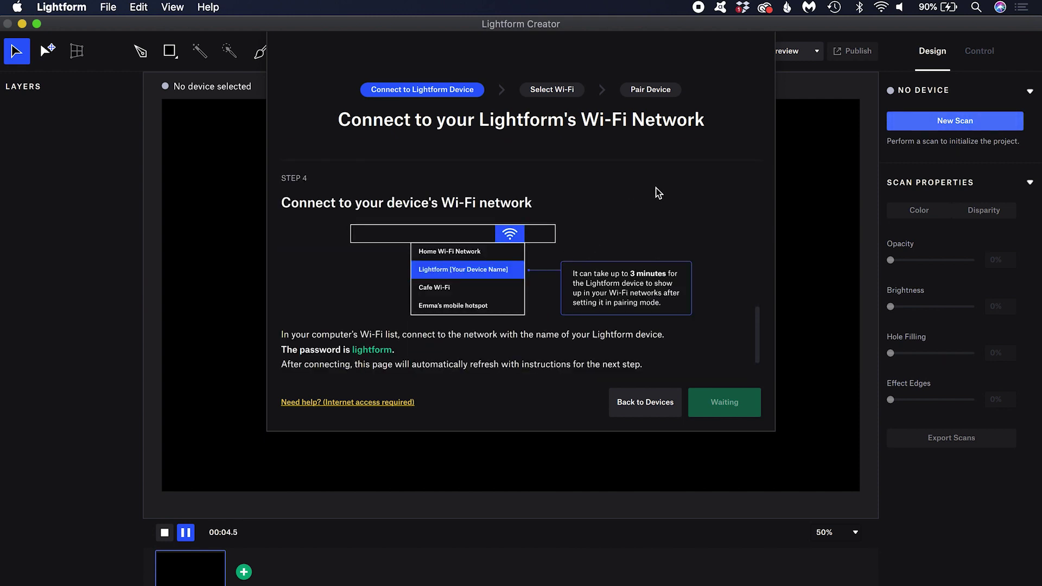
click(882, 8)
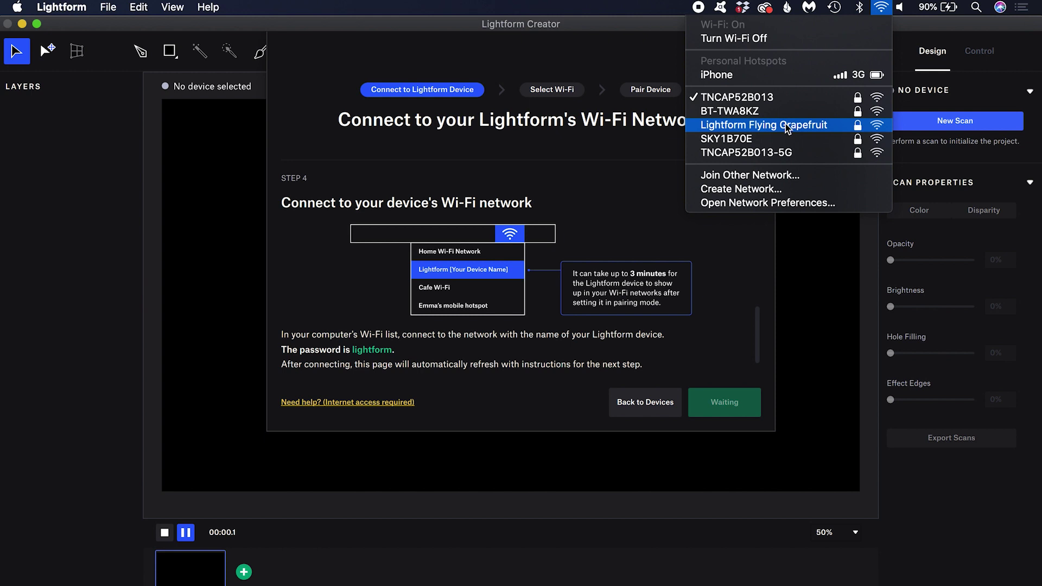
- Join the Lightform Flying Grapefruit Wi-Fi network using the password shown in the wizard
click(786, 124)
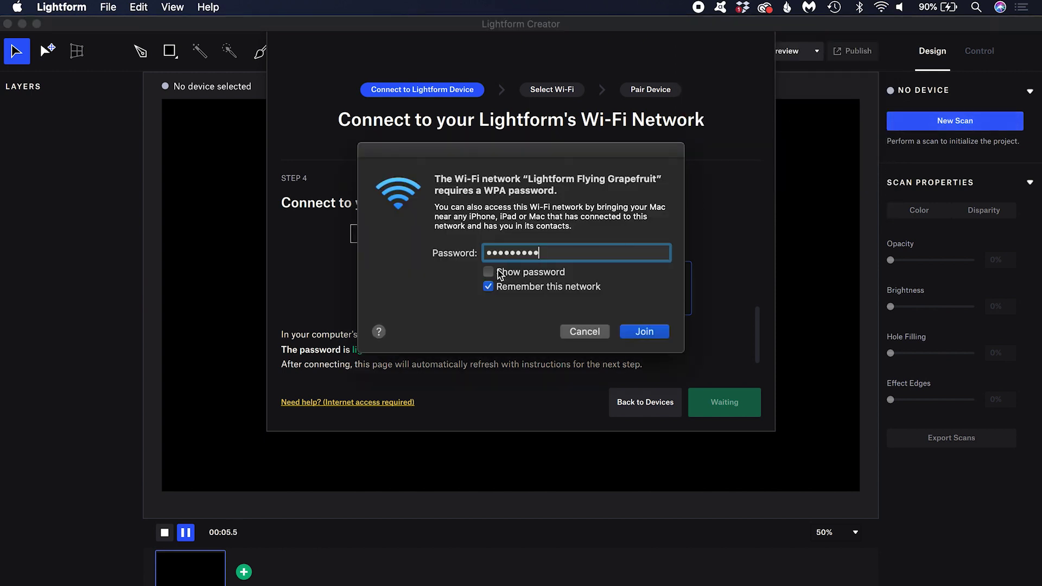
click(500, 274)
click(644, 332)
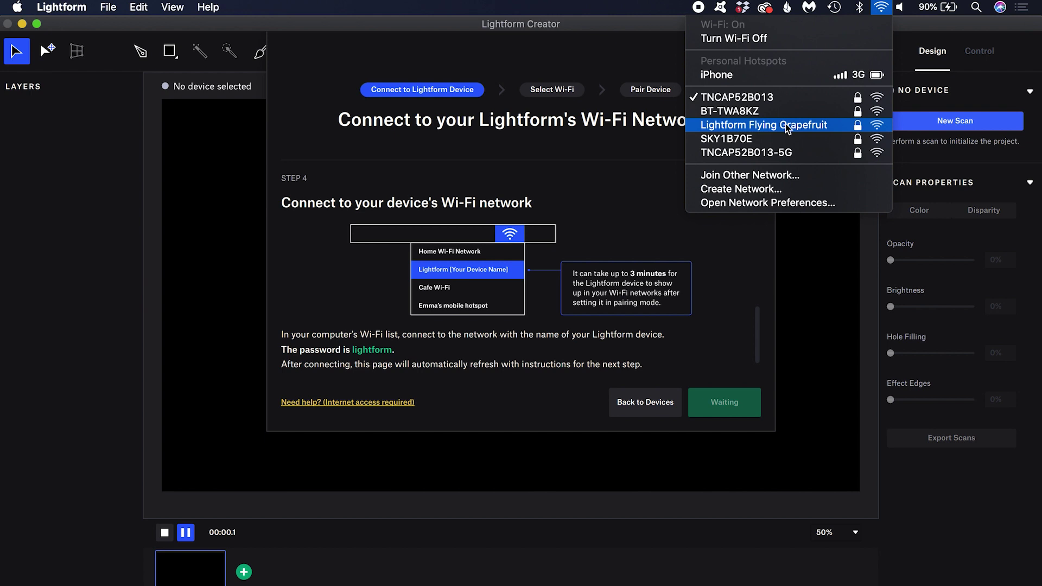
- Connect Flying Grapefruit to the TNCAP52B013-5G network with its password and finish pairing
click(786, 124)
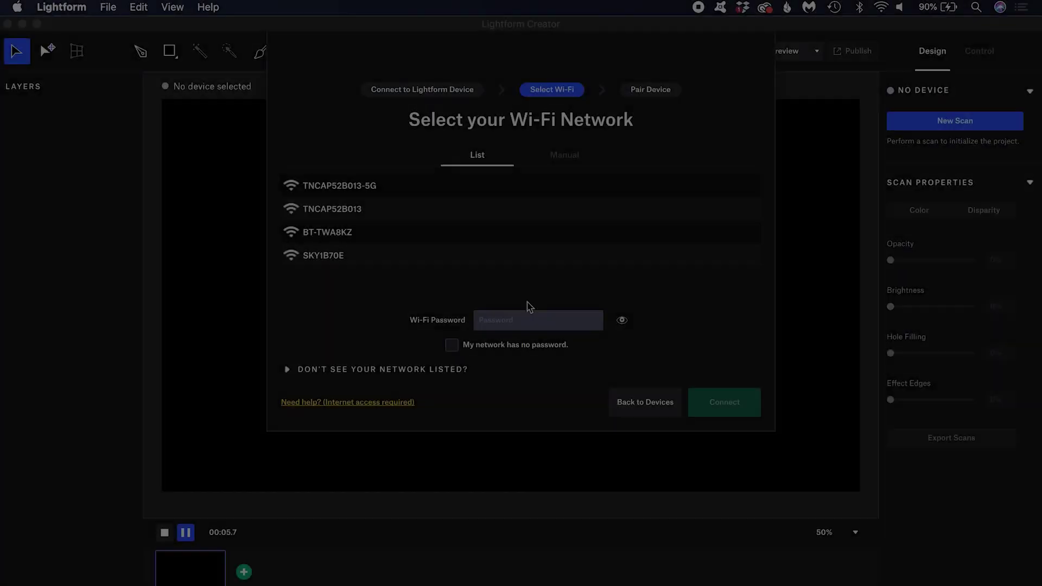
click(373, 190)
click(491, 321)
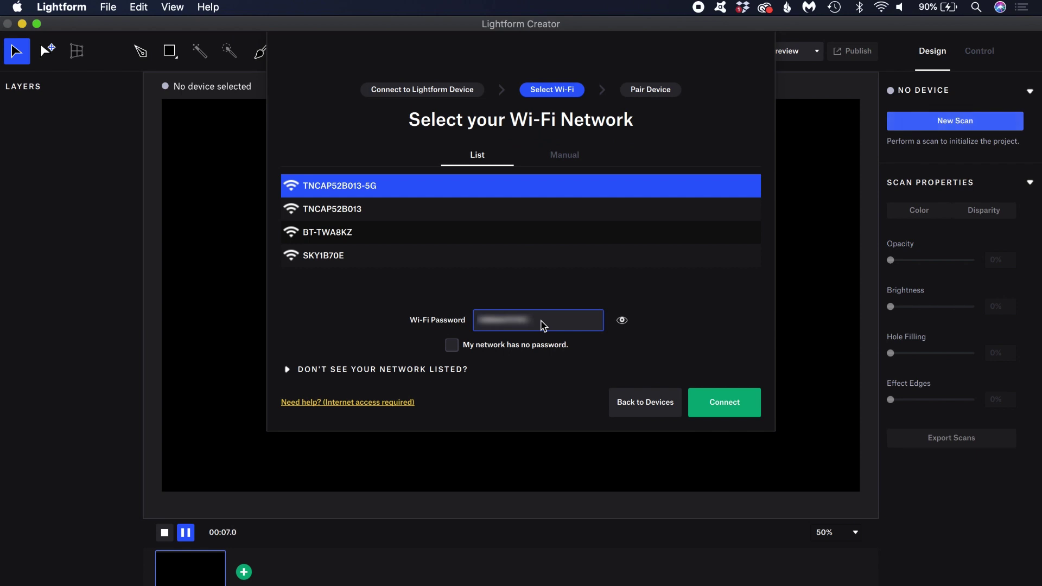
click(720, 409)
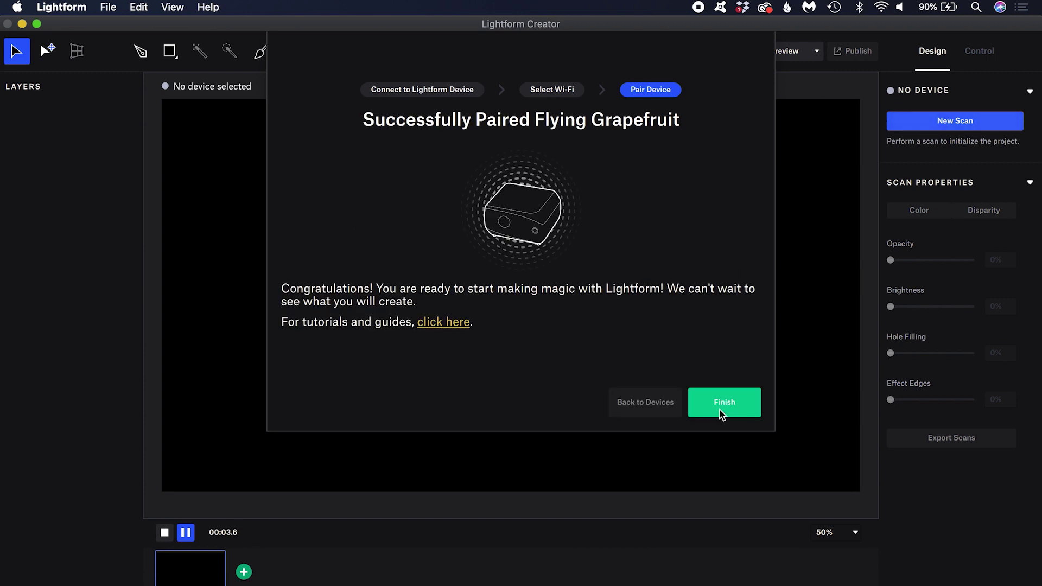
click(720, 409)
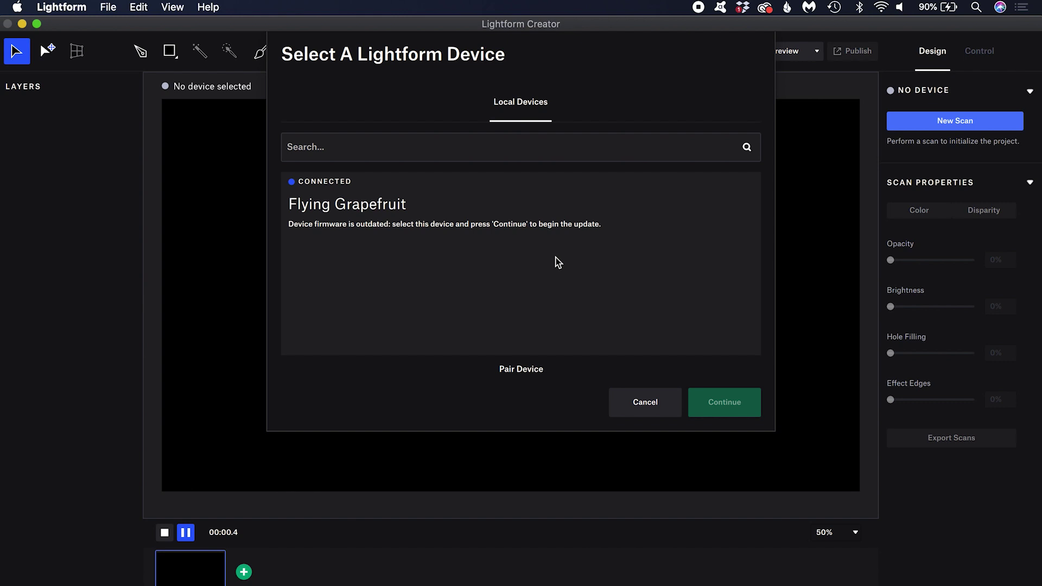
- Select Flying Grapefruit under Local Devices and confirm its 0.5.10.0 to 0.10.6.0 firmware update
click(522, 210)
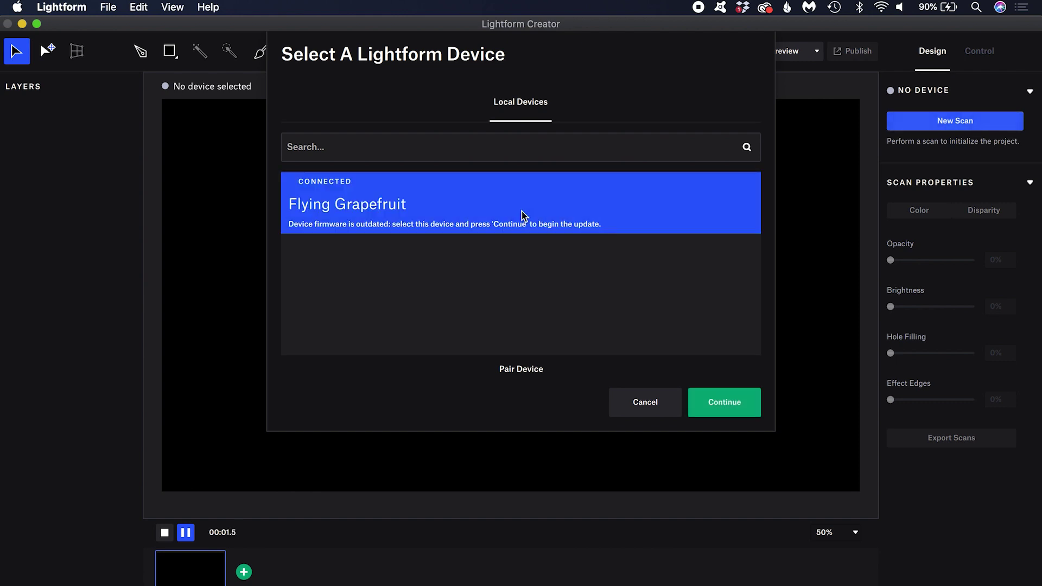
click(735, 402)
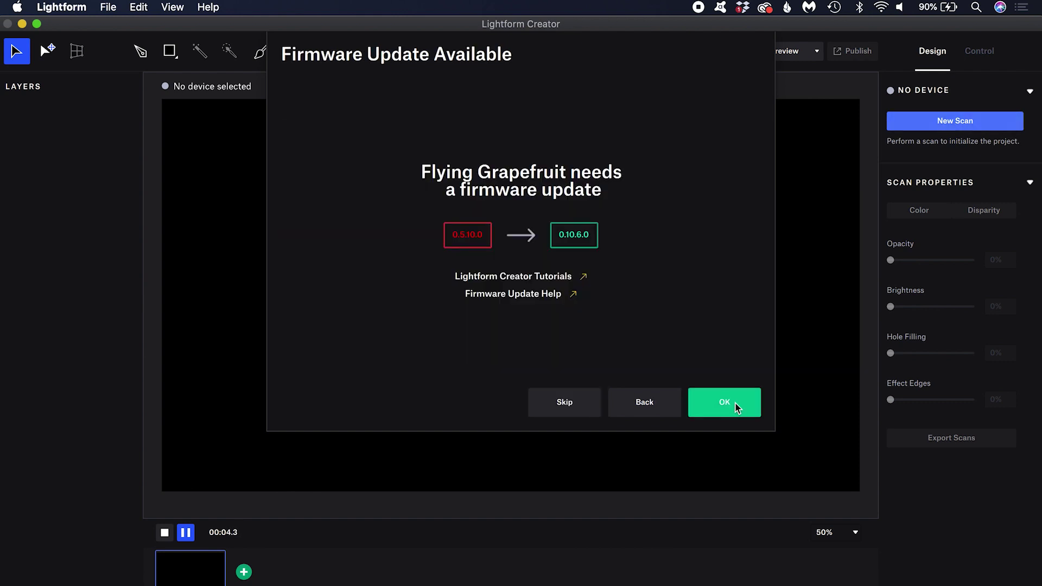
click(734, 403)
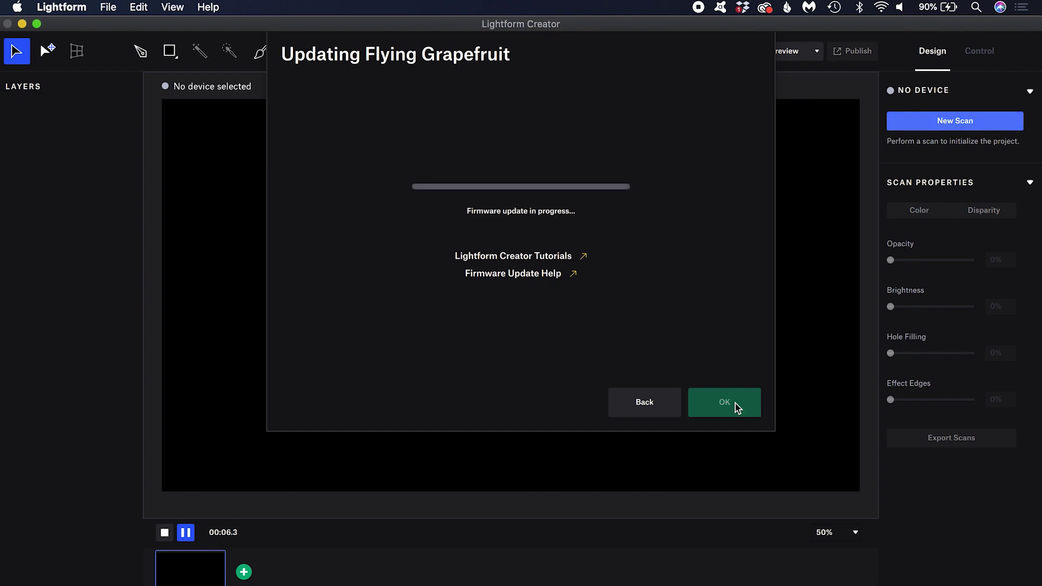